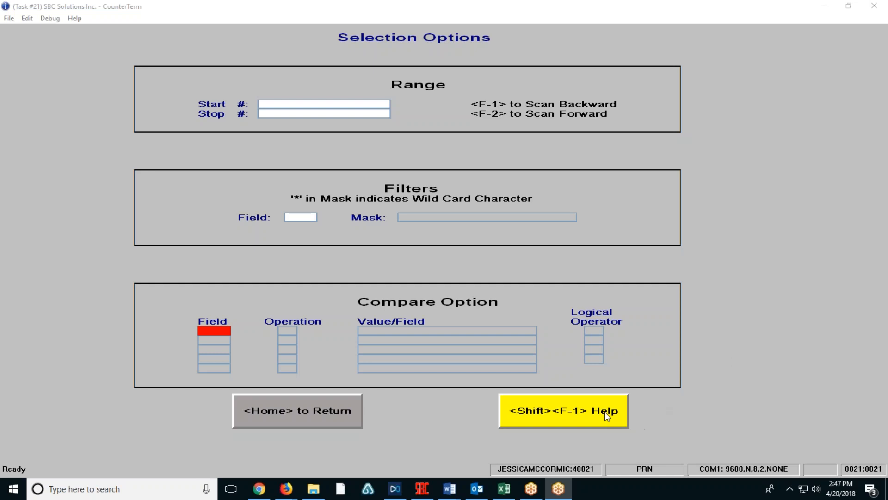
- Look up the available field codes and set the first compare condition to MFG equal to WIX
click(604, 412)
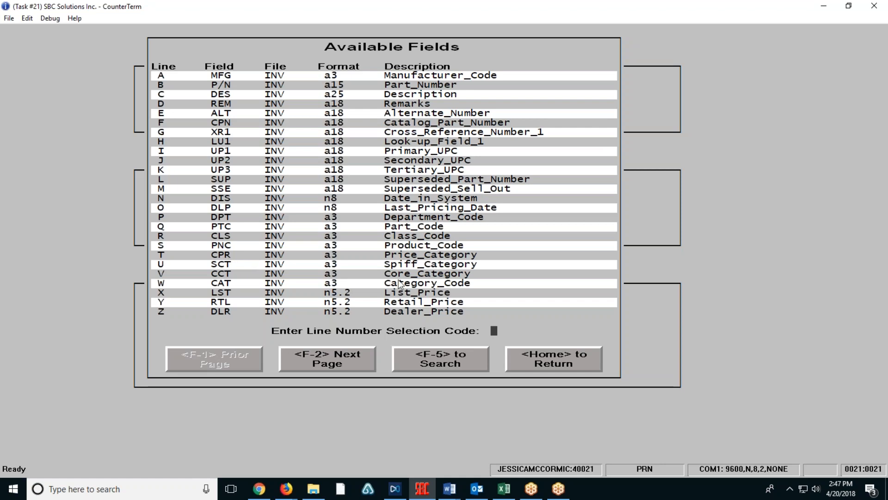
click(556, 364)
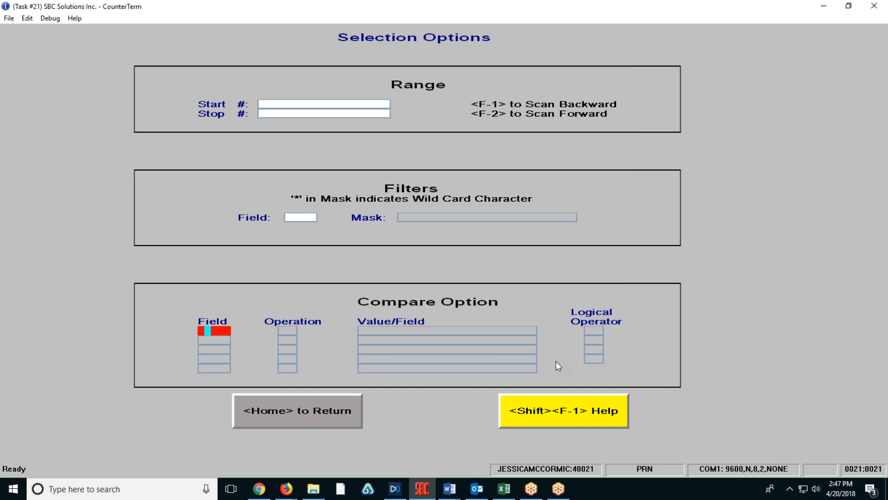
text(MFG)
key(Return)
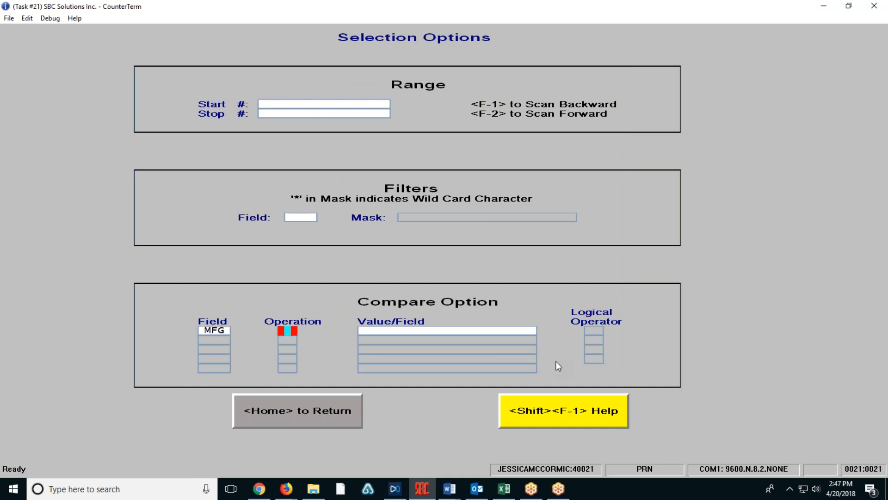
click(285, 331)
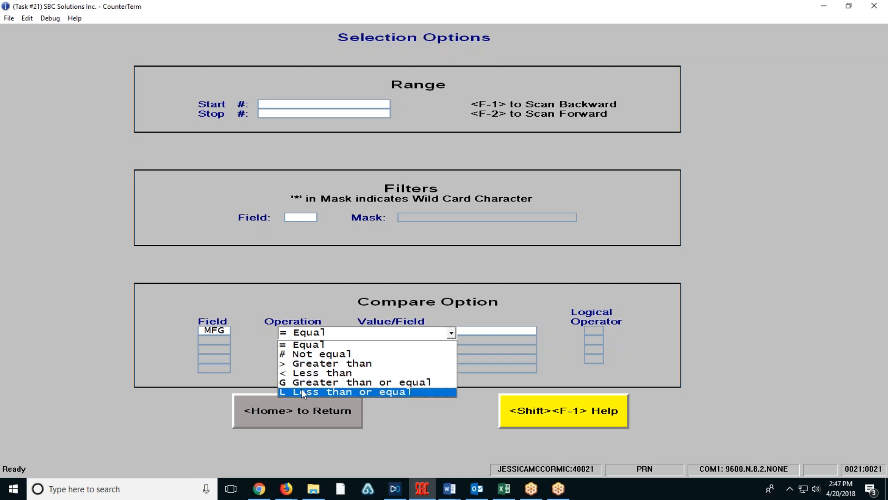
click(305, 347)
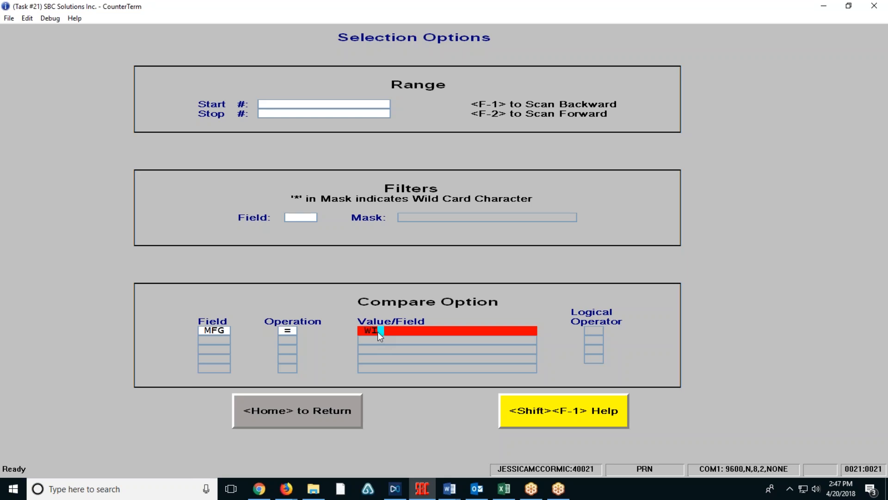
key(Return)
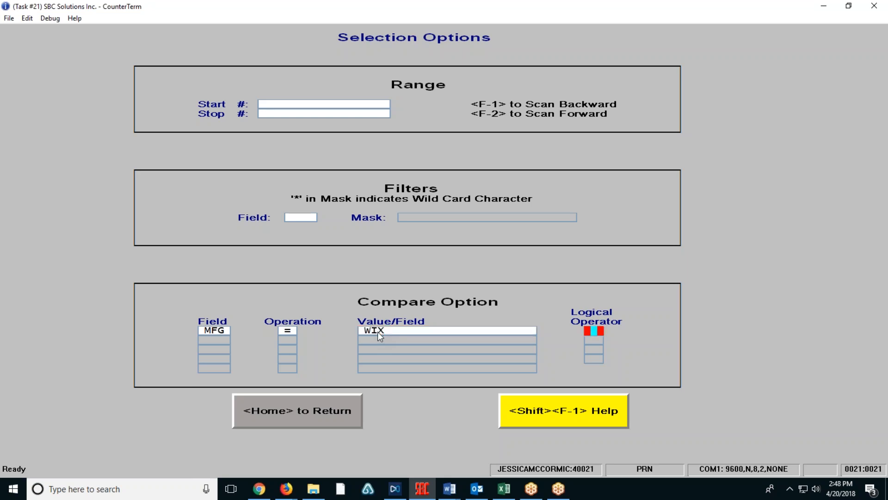
- Join the first condition with the And operator and add a second condition, MFG equal to ACD
click(598, 331)
click(596, 330)
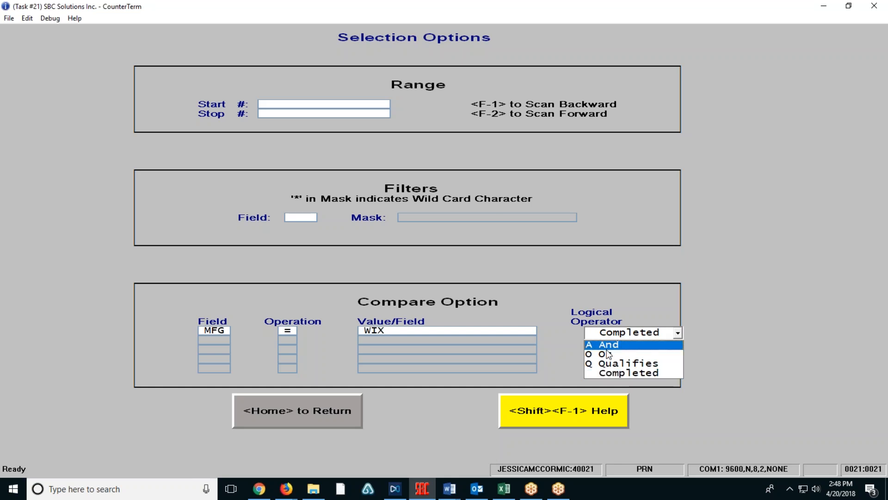
click(607, 349)
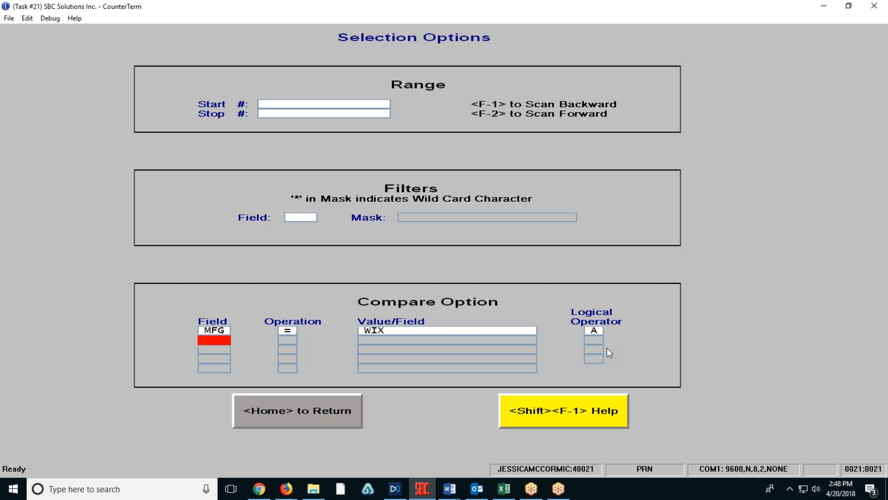
text(MFG=ACD)
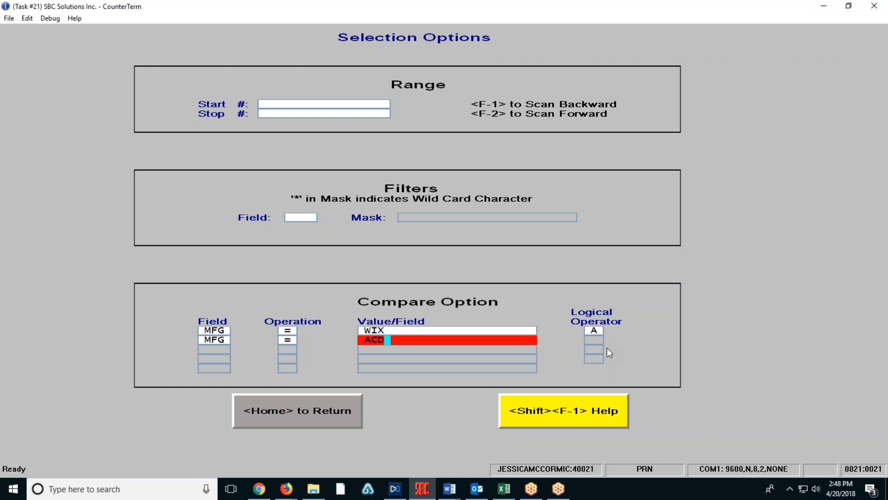
- Change the first condition's logical operator to Or and re-enter ACD as the second condition's value
key(Up)
key(Up)
key(Up)
key(Return)
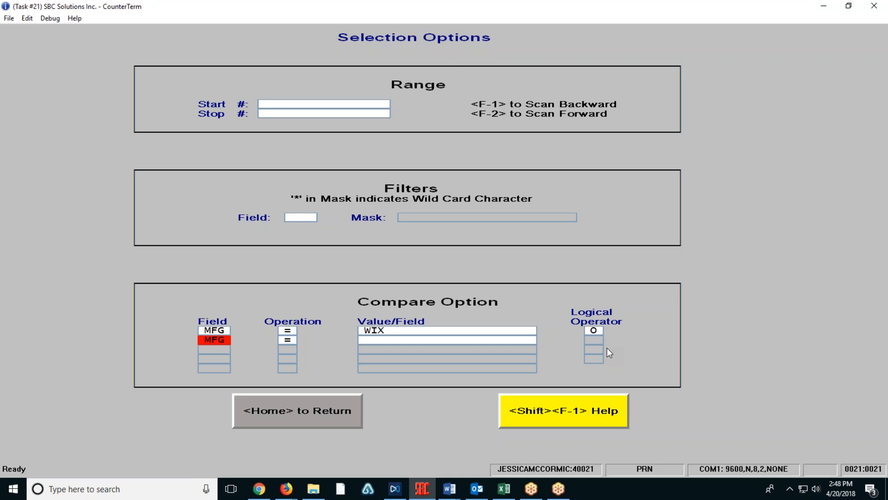
key(Return)
key(Return)
text(ACD)
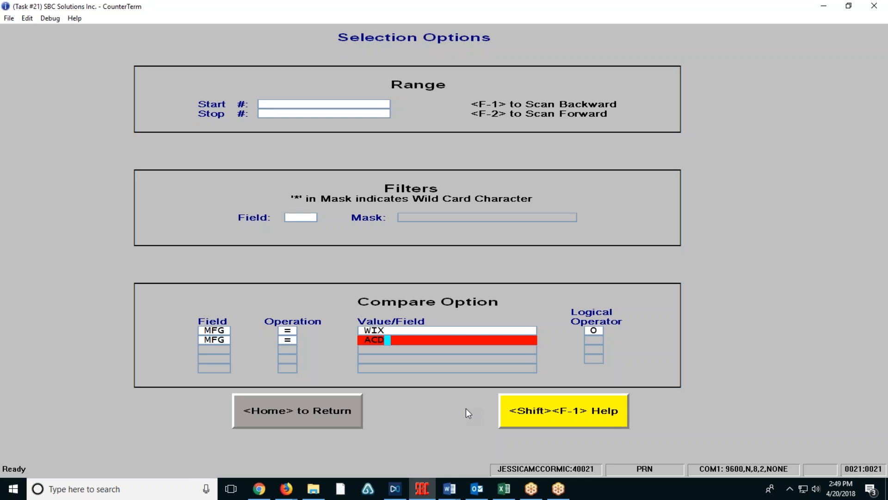
- Change the first compare condition to P/N equal to 51515, joined by Or
key(Up)
key(Up)
key(Up)
key(Up)
key(Up)
text(P/N)
key(Return)
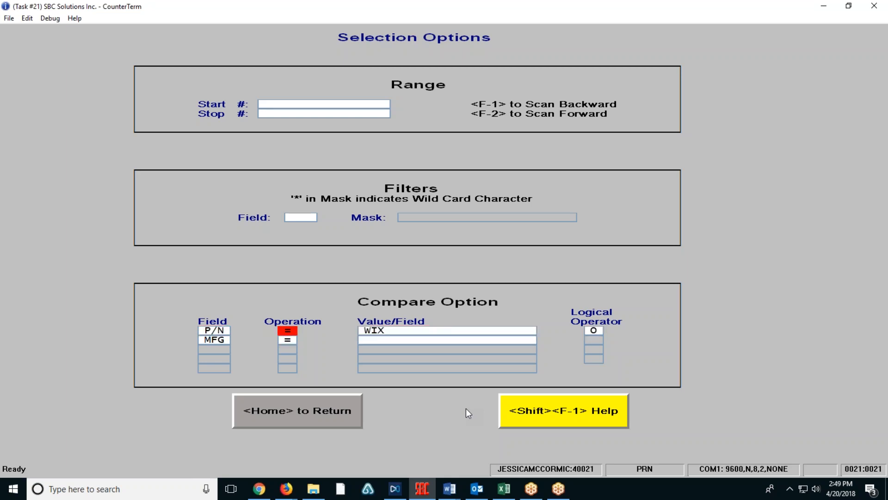
key(Return)
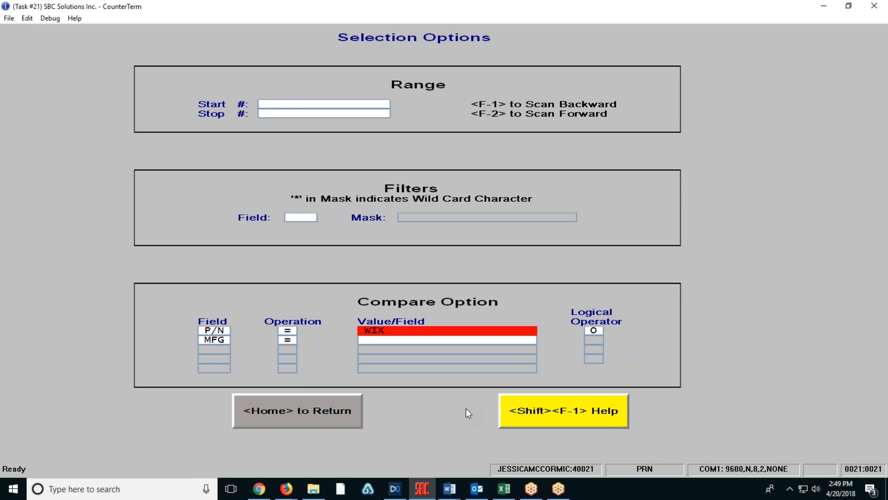
text(51515)
key(Return)
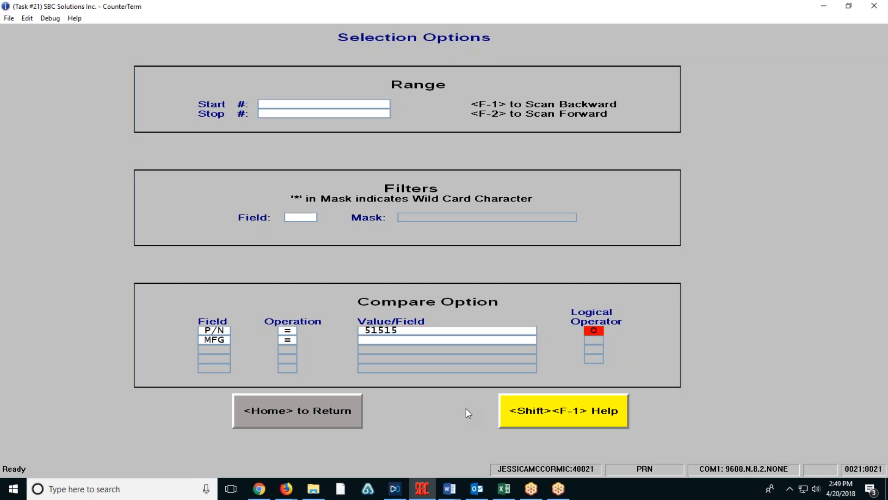
key(Return)
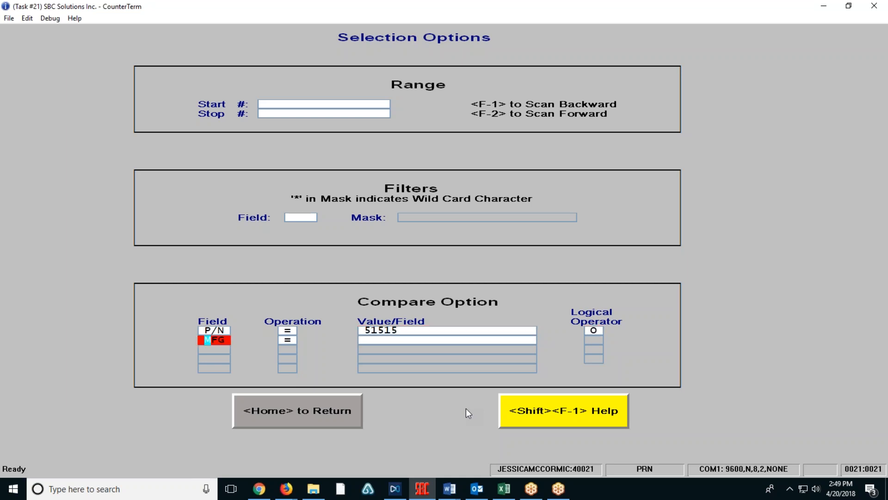
- Change the second condition to P/N equal to 5 followed by fourteen asterisk wildcards, joined by And
text(P/N)
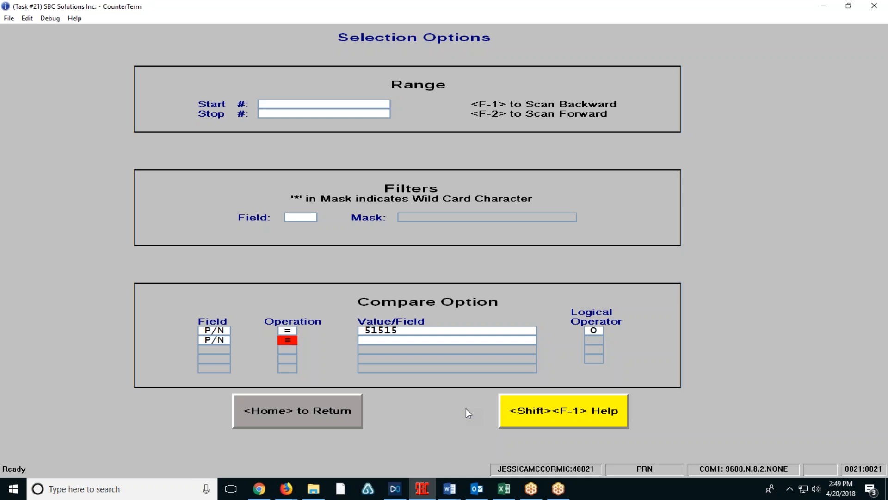
key(Return)
text(5)
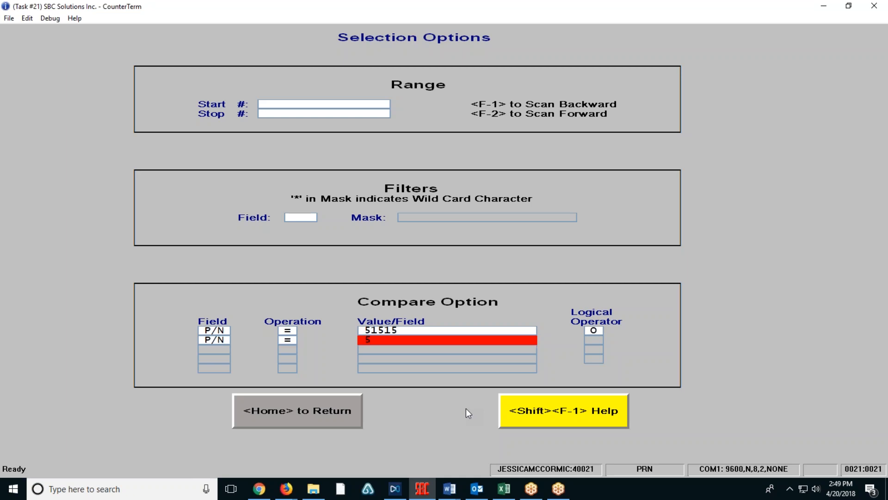
text(**************)
key(Return)
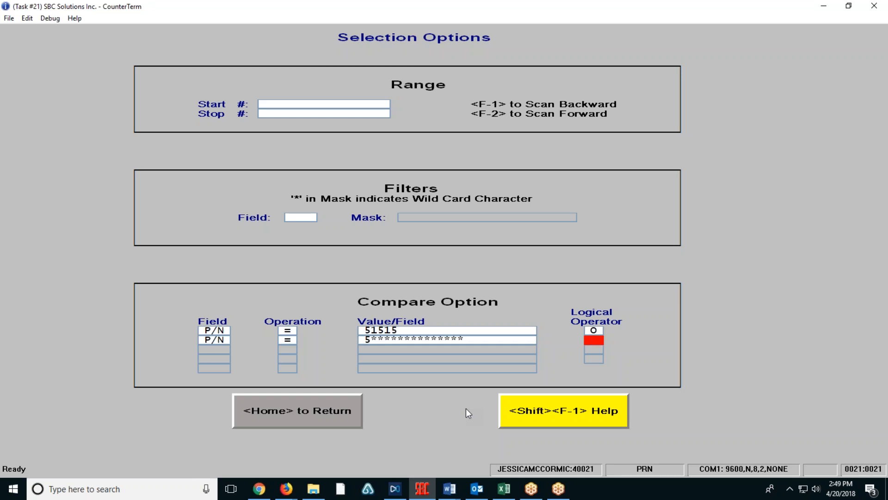
text(A)
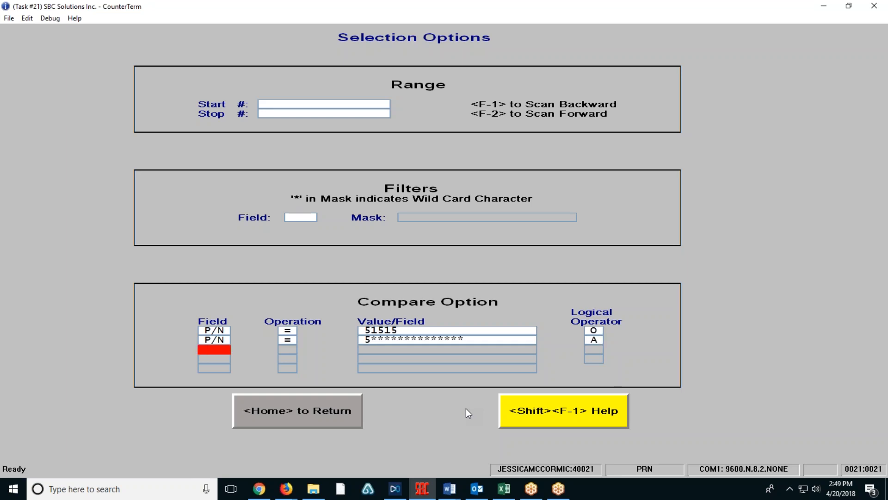
- Add a third compare condition with DS1 greater than 20180101
text(DS1)
key(Return)
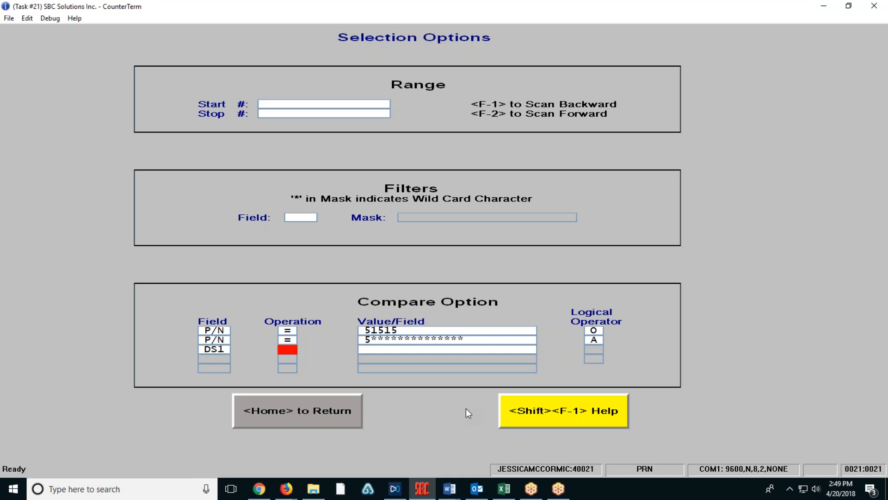
text(>)
key(Return)
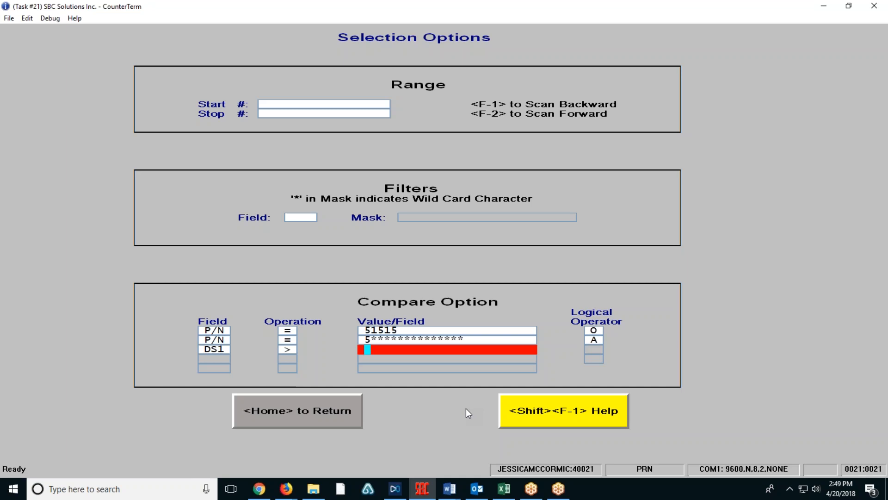
text(20180101)
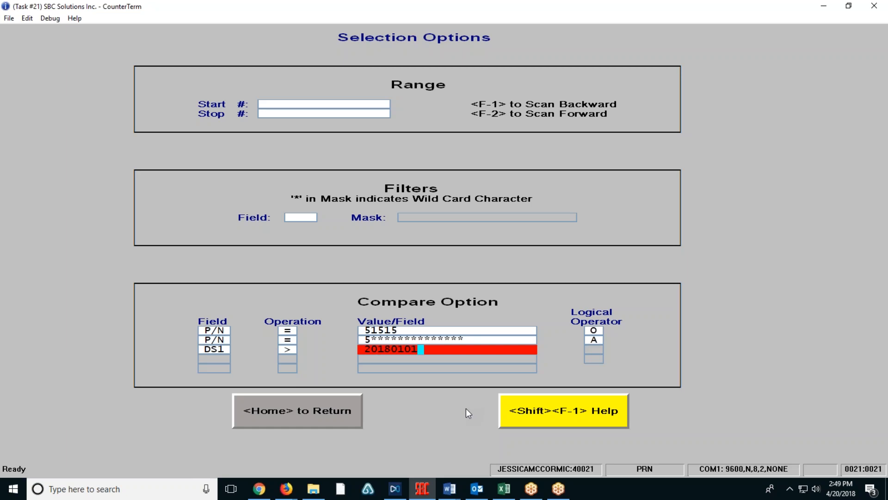
- Try replacing the day digits of the DS1 date value with two asterisk wildcards
key(Left)
key(Left)
text(**)
key(Home)
key(Home)
key(Return)
key(Return)
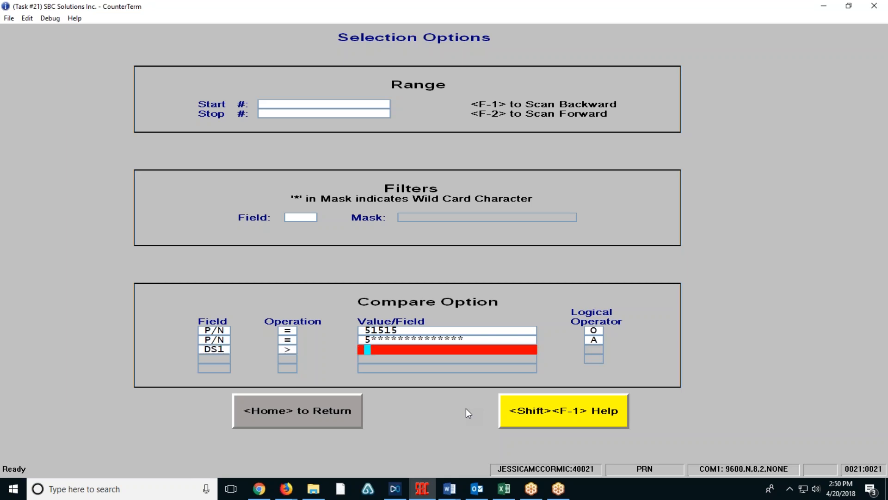
- Try the DS1 condition with the equal operation and the wildcard value 2017****
key(Home)
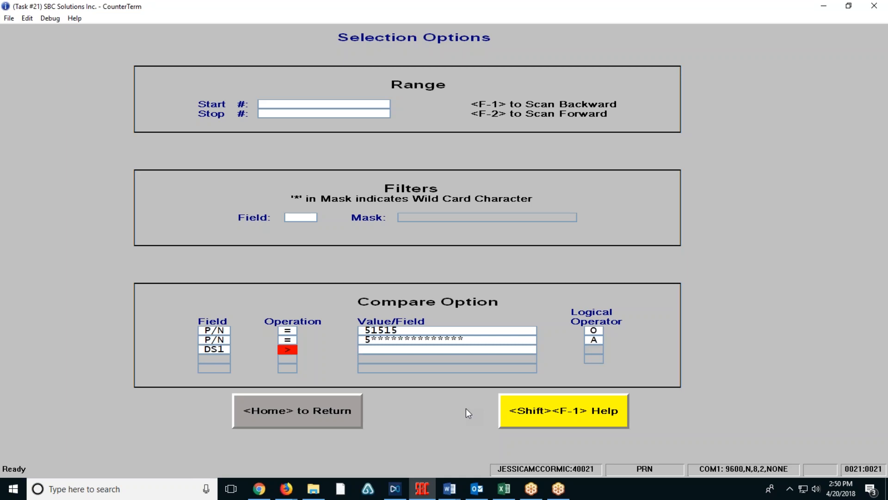
text(=2017)
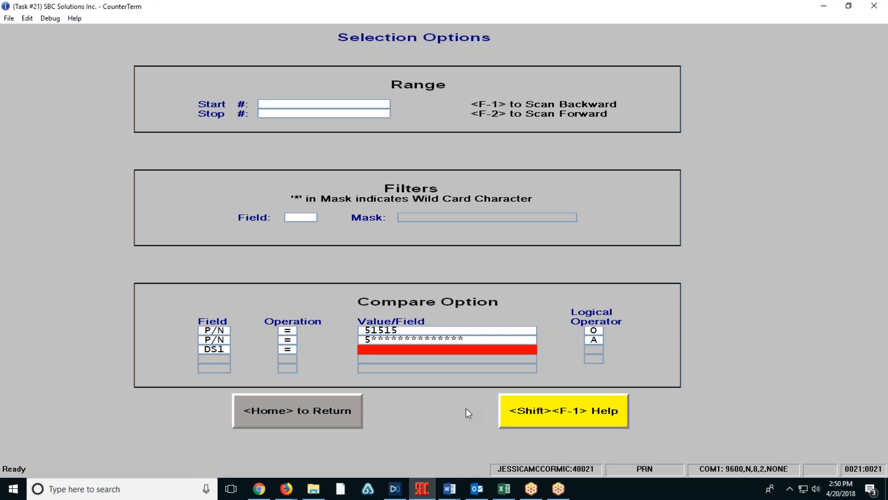
text(*****)
key(BackSpace)
key(Up)
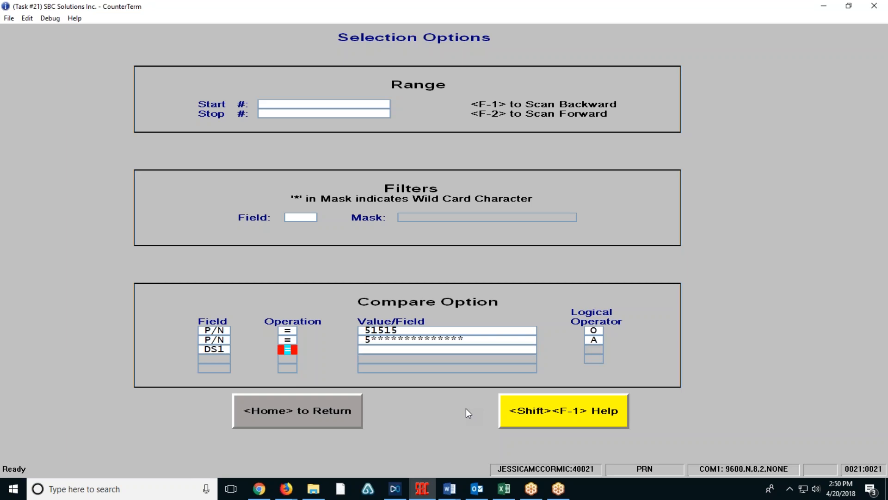
- Change the third compare condition to QH1 greater than 0
key(Up)
text(QH1>0)
key(Return)
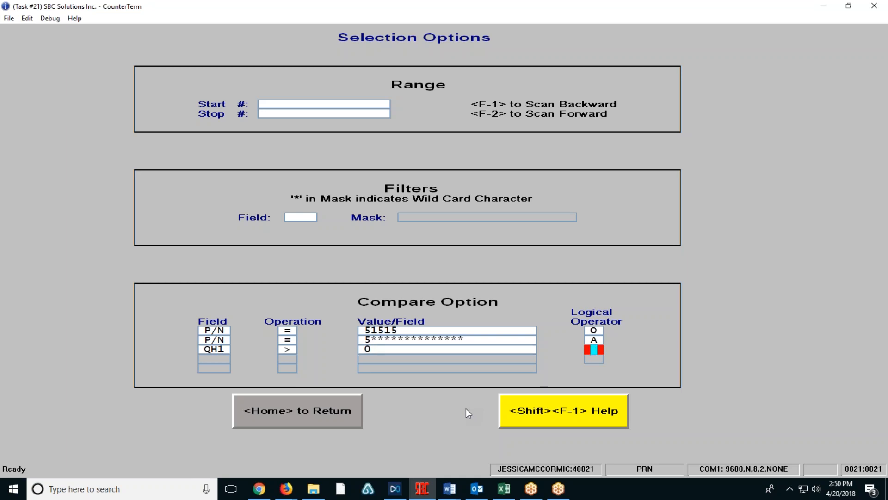
- Change the first compare condition to MFG equal to WIX, joined by And
key(Up)
key(Up)
key(Up)
key(Up)
key(Up)
key(Up)
key(Up)
key(Up)
key(Up)
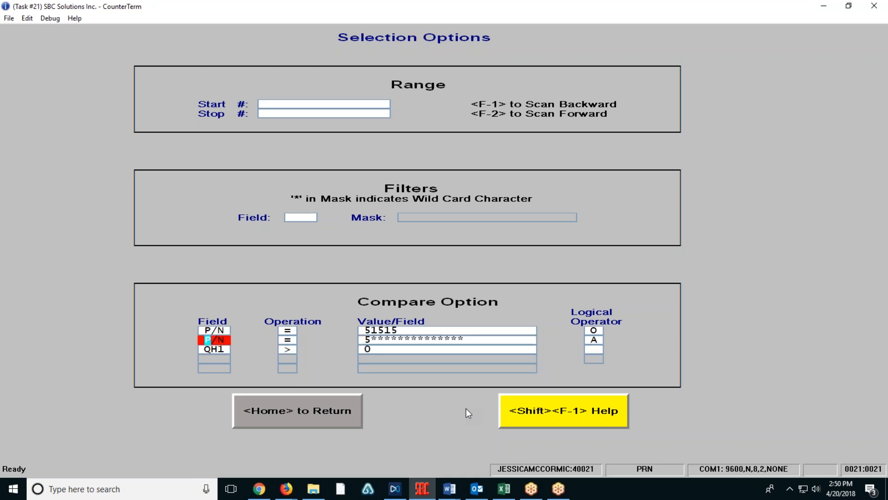
key(Up)
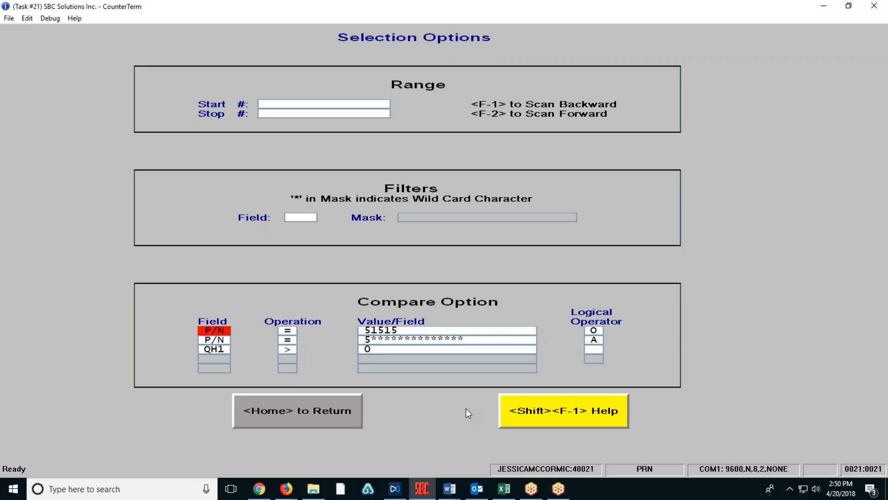
text(MFG)
key(Return)
key(Return)
text(WIX)
key(Return)
text(A)
key(Return)
- Change the second compare condition to DS1 less than 20170101, and accept the remaining condition entries
text(DS1)
key(Return)
text(<)
key(Return)
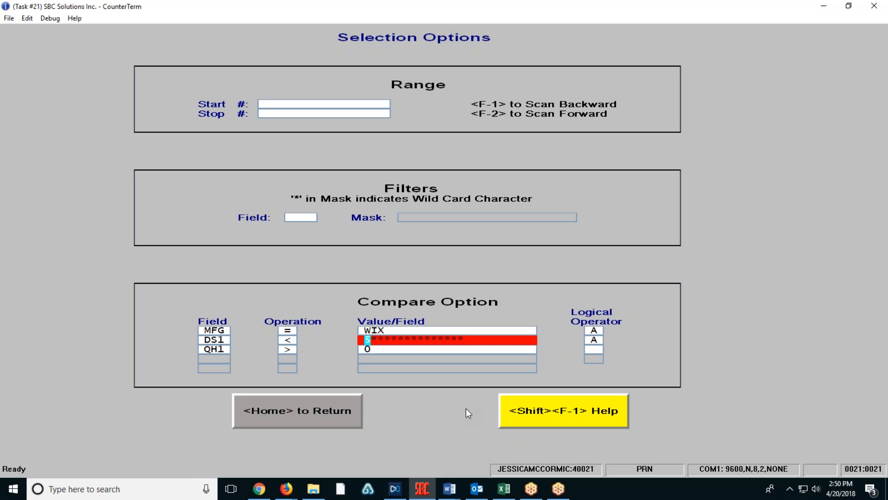
text(20170101)
key(Return)
key(Return)
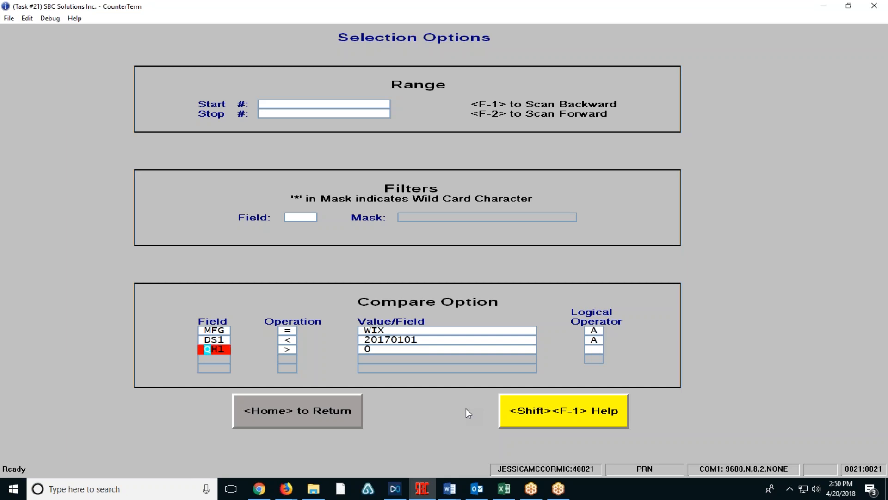
key(Return)
key(Return)
key(Return)
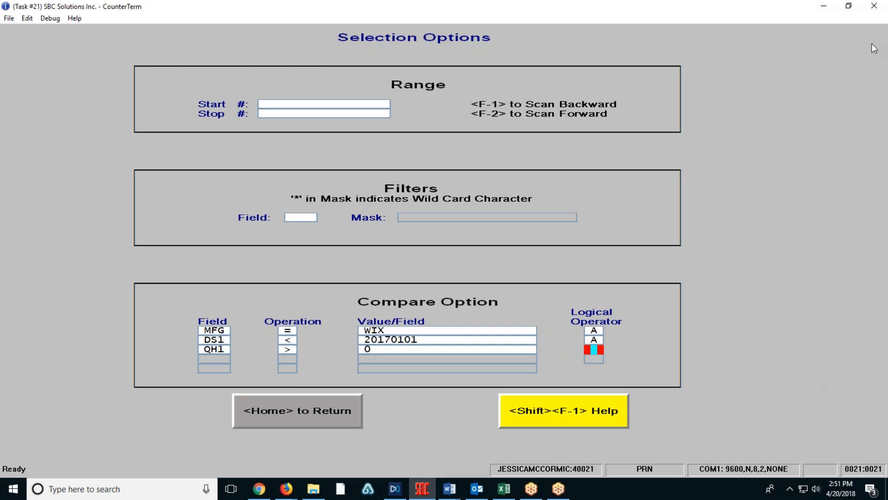
click(885, 24)
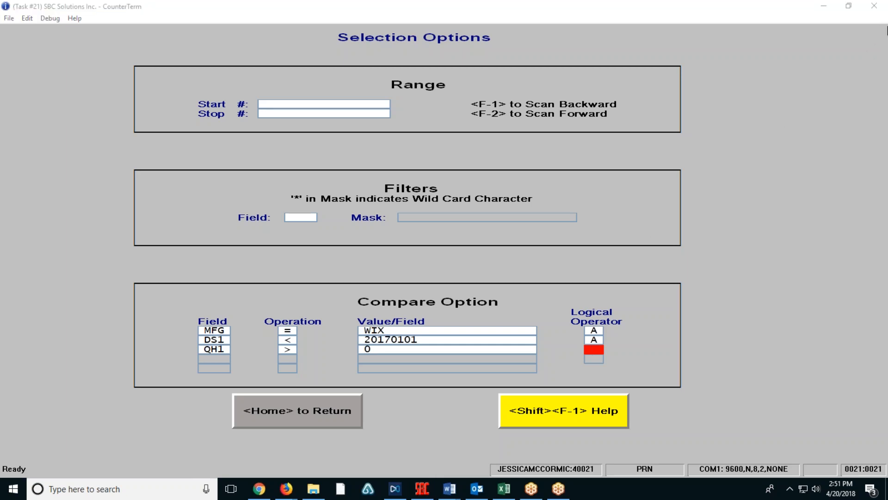